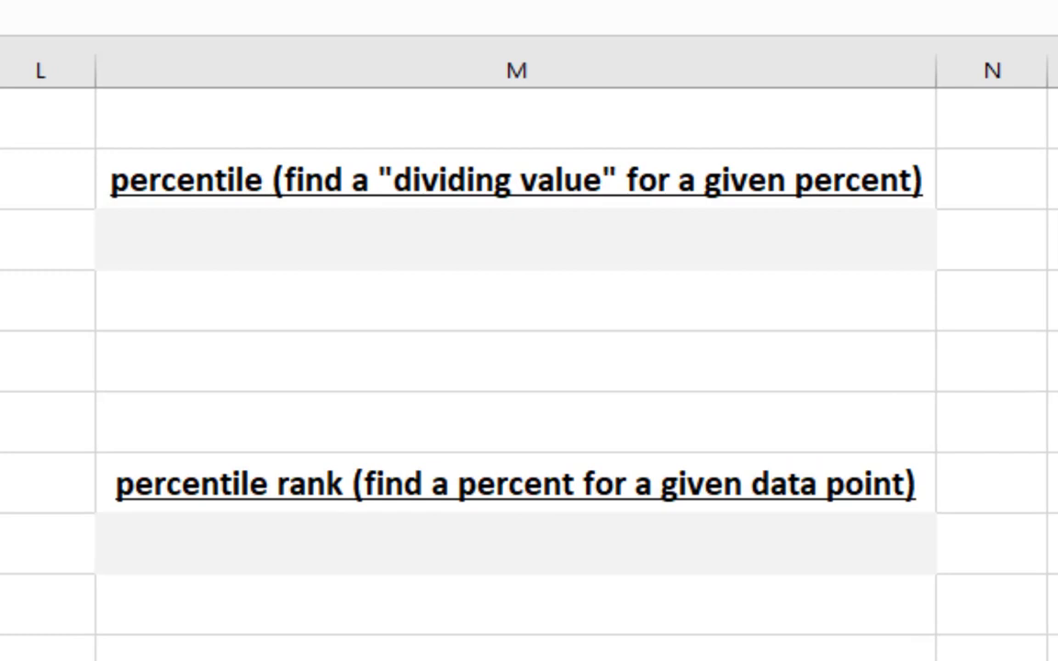
# Step: Enter a PERCENTILE formula in cell M3 for the data range B2:K11 with k set to 0.3
pyautogui.moveTo(371, 138)
pyautogui.mouseDown()
pyautogui.moveTo(375, 159)
pyautogui.moveTo(627, 138)
pyautogui.mouseUp()
pyautogui.click(201, 234)
pyautogui.write('=')
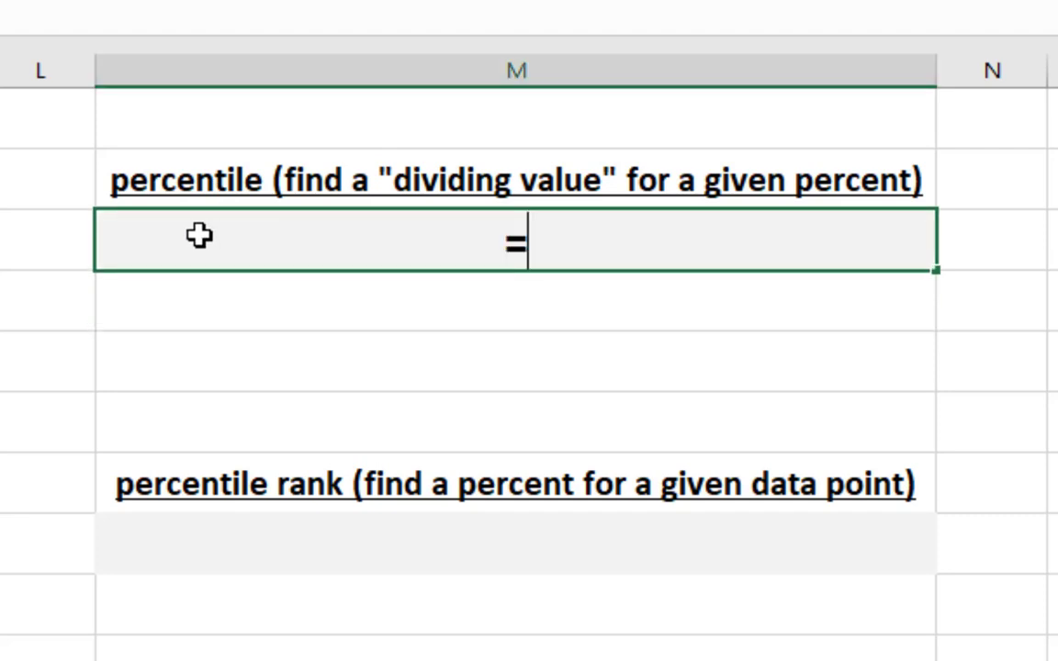
pyautogui.write('percential')
pyautogui.press('BackSpace')
pyautogui.press('BackSpace')
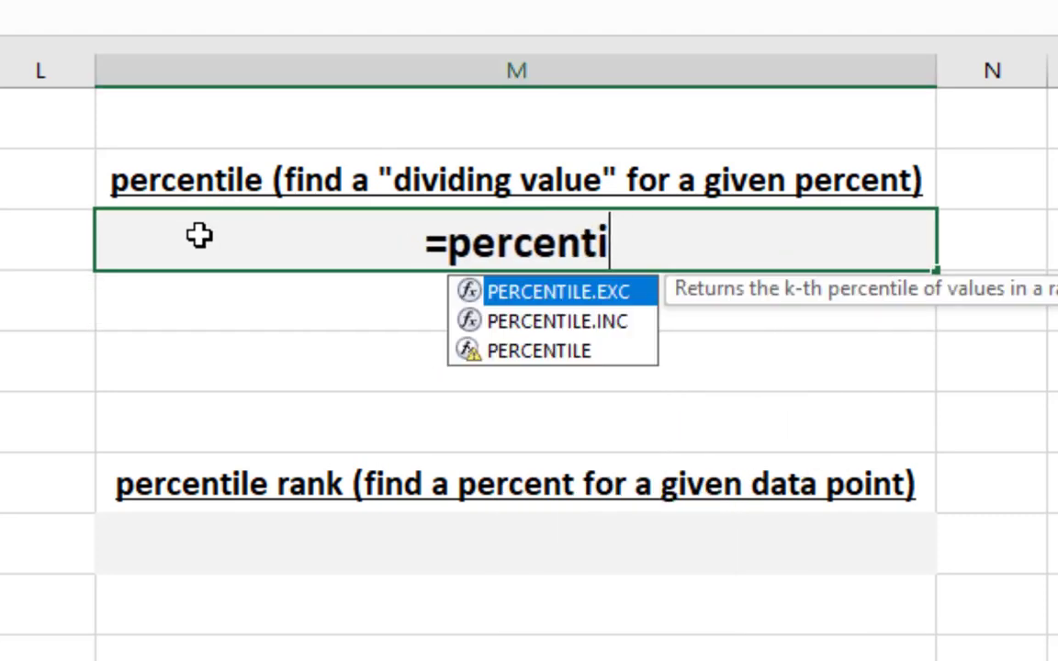
pyautogui.write('le(')
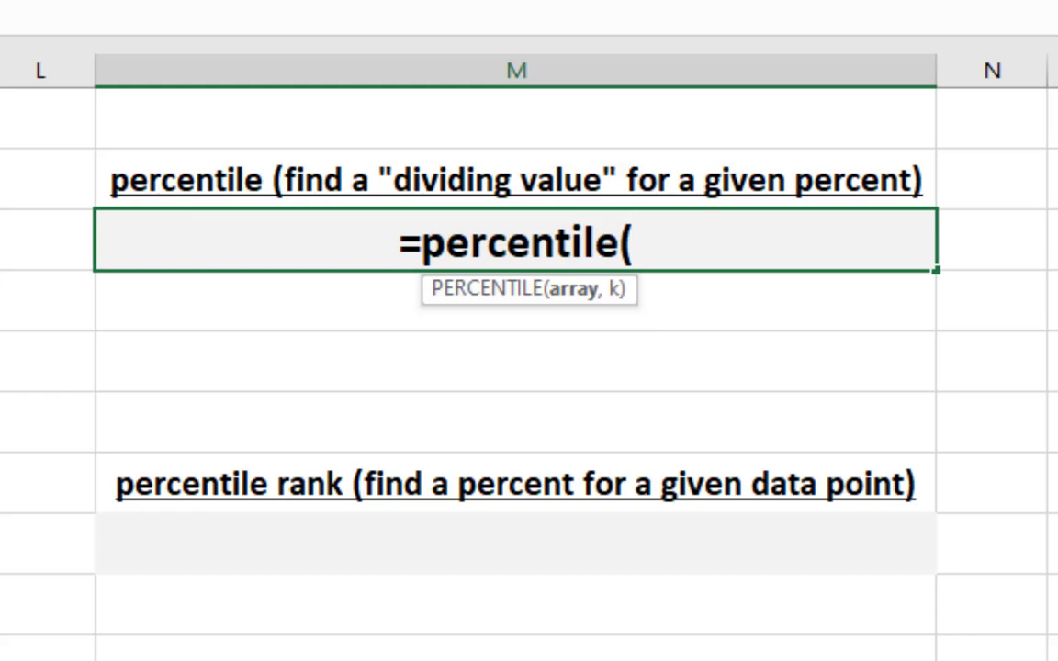
pyautogui.moveTo(52, 183); pyautogui.dragTo(525, 437)
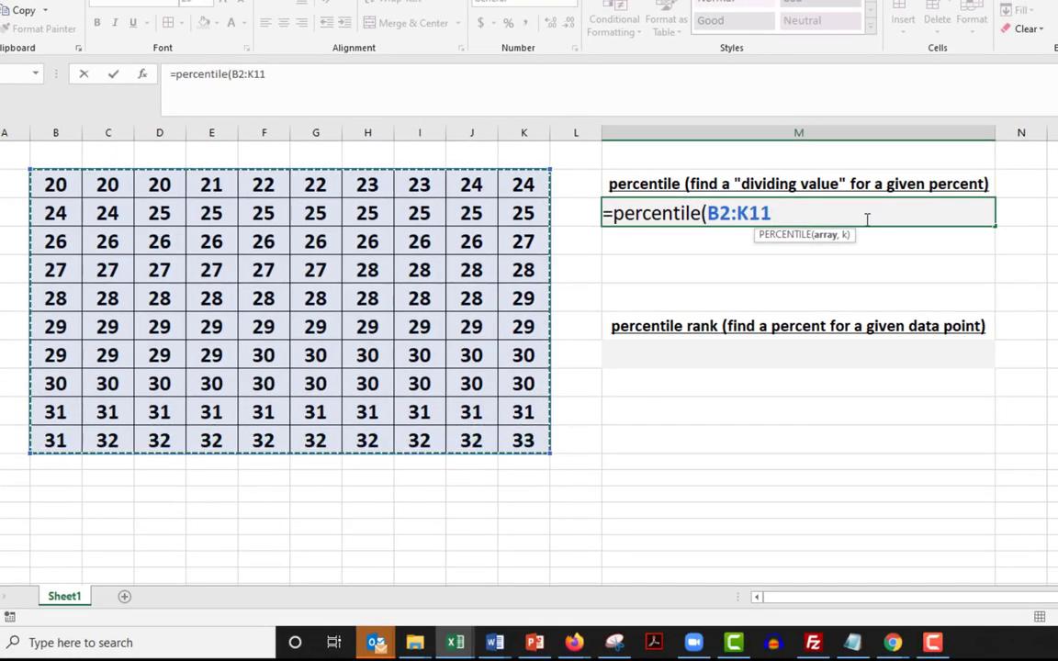
pyautogui.write(',0.')
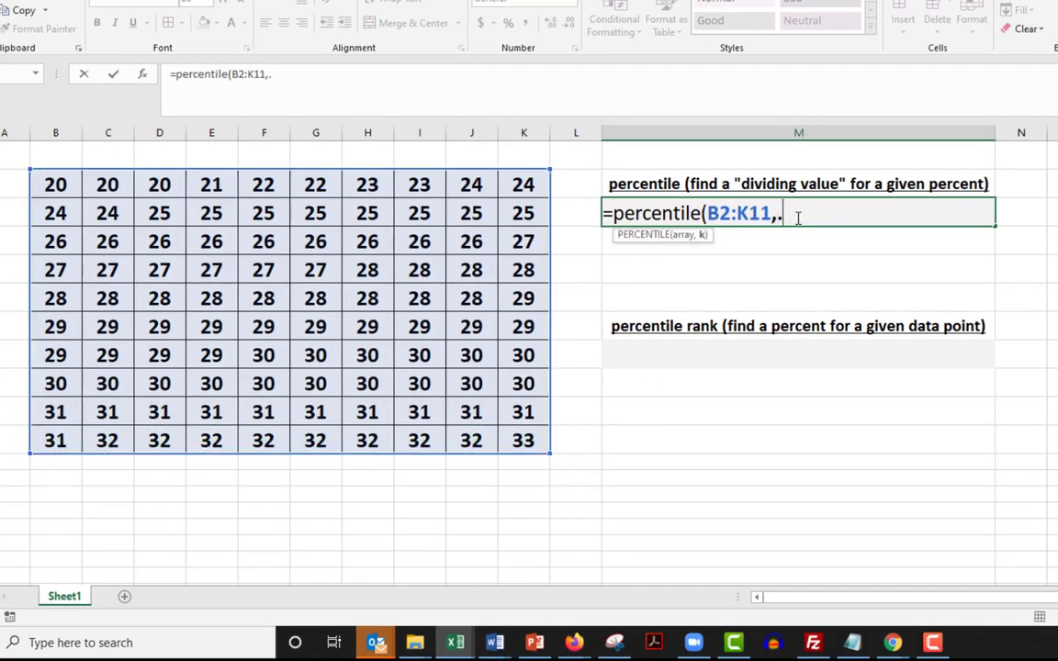
pyautogui.write('3)')
pyautogui.press('Return')
# Step: Change the k argument of the PERCENTILE formula in cell M3 to 0.36
pyautogui.click(797, 214)
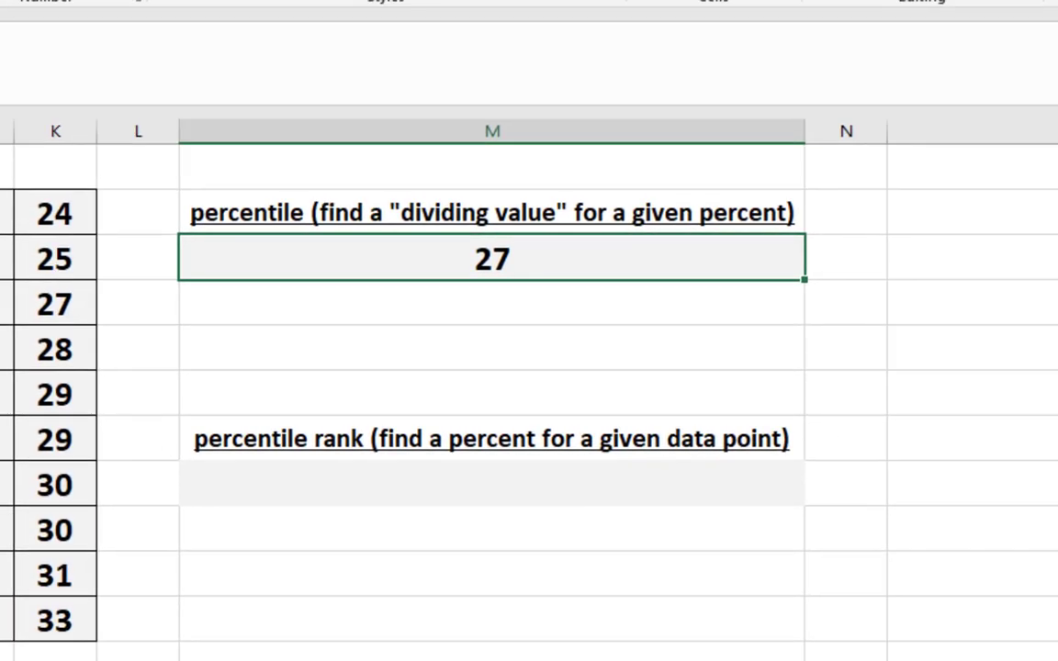
pyautogui.press('F2')
pyautogui.write('6')
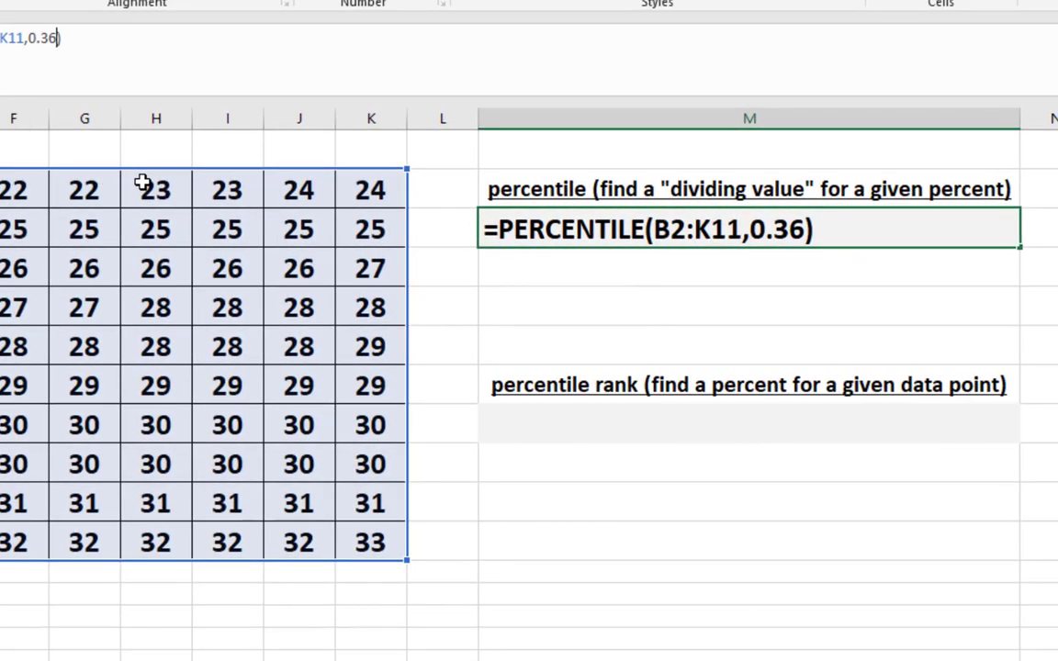
pyautogui.press('Return')
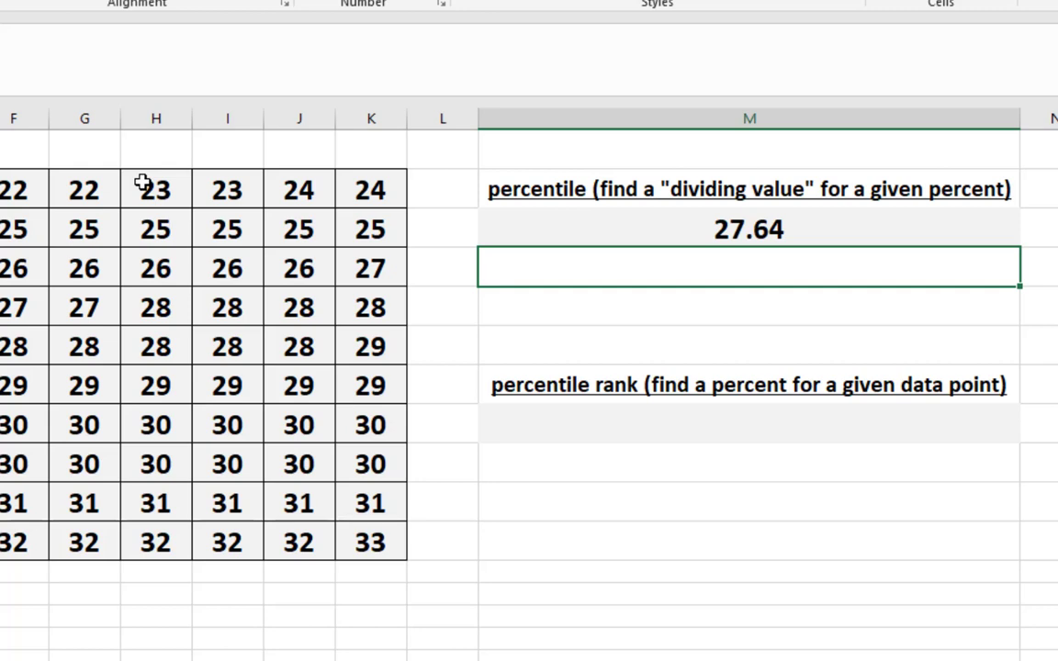
# Step: Clear the PERCENTILE formula from cell M3
pyautogui.click(722, 221)
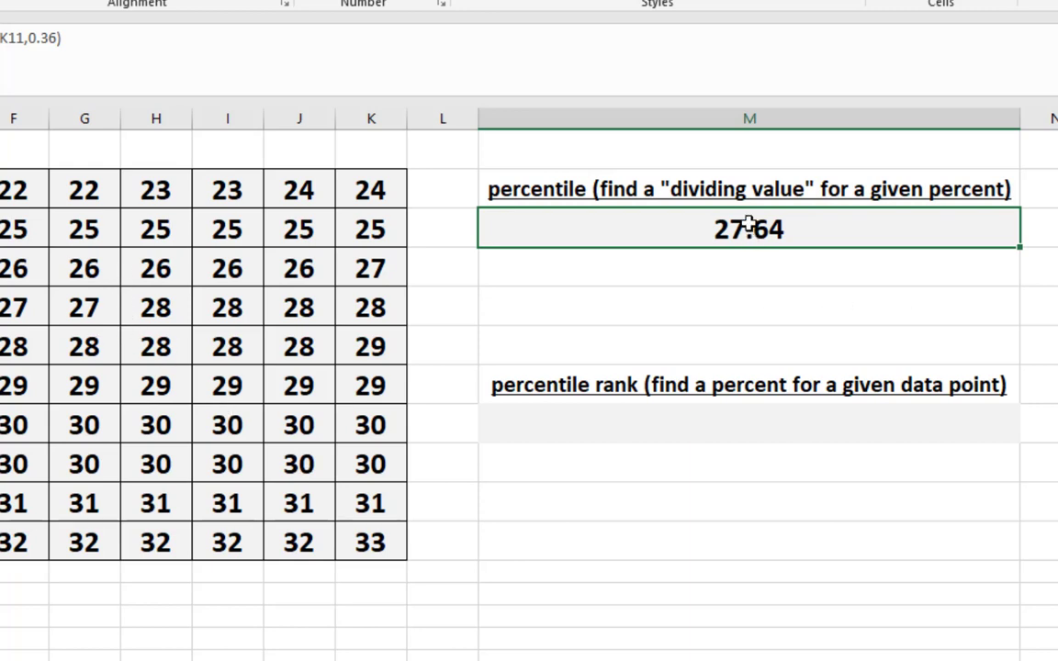
pyautogui.press('Delete')
pyautogui.click(719, 262)
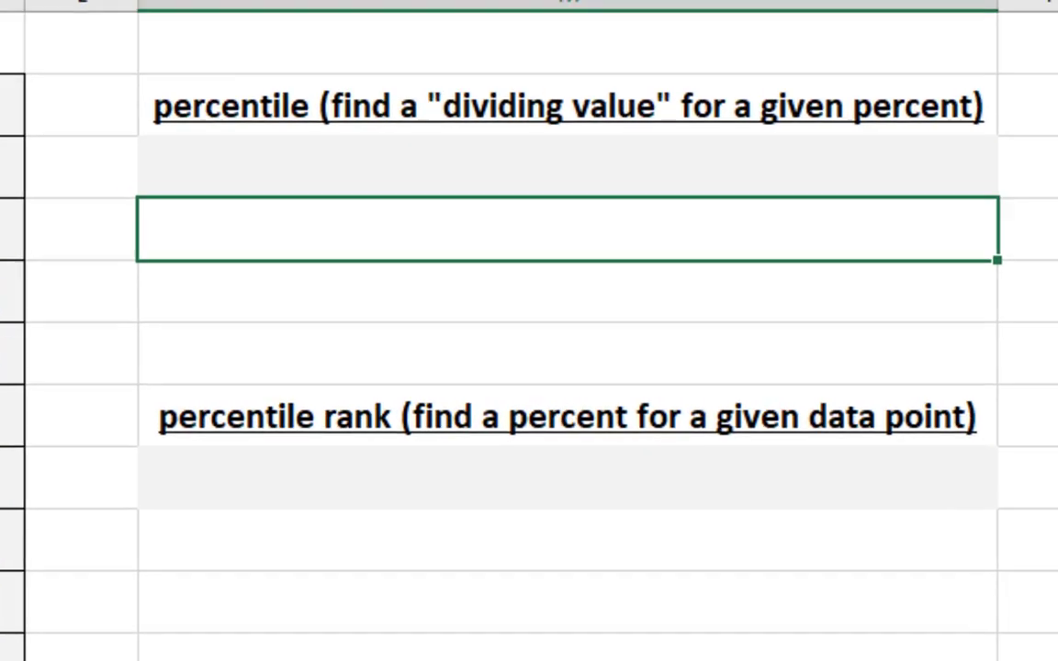
# Step: Enter a PERCENTRANK formula in cell M8 for the data range B2:K11 with 23 as the data point
pyautogui.click(376, 508)
pyautogui.write('=')
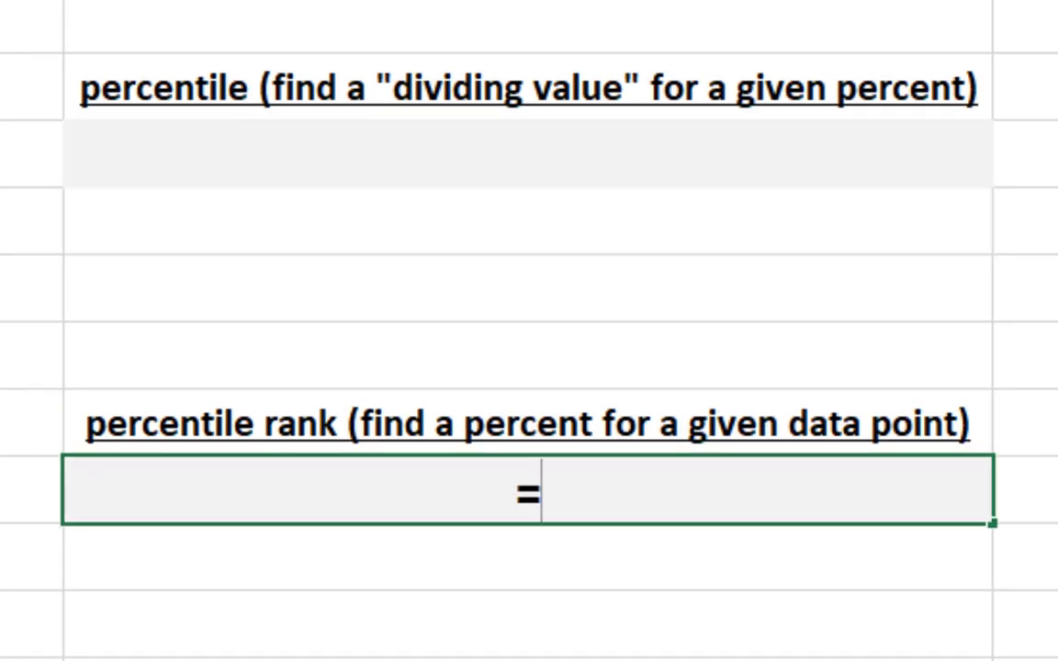
pyautogui.write('pe')
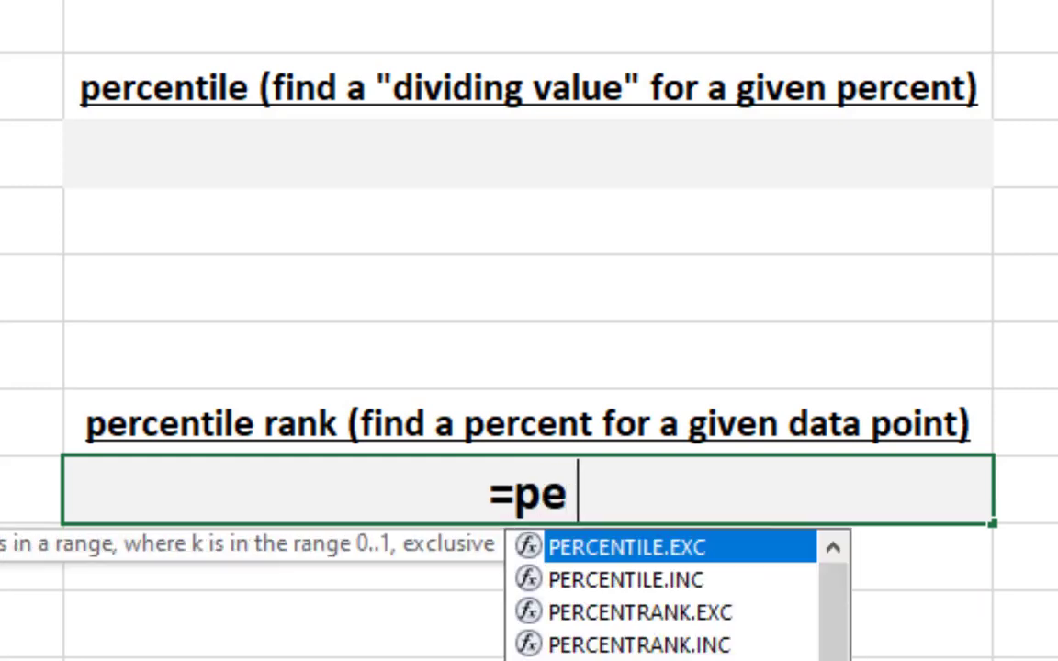
pyautogui.write('rcentrank')
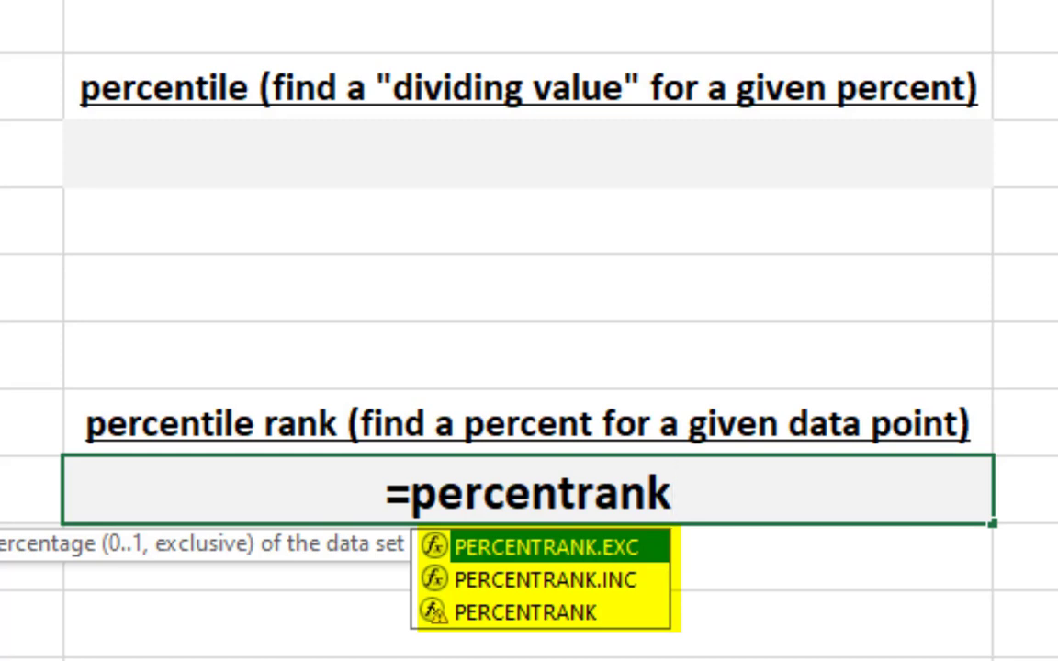
pyautogui.doubleClick(525, 614)
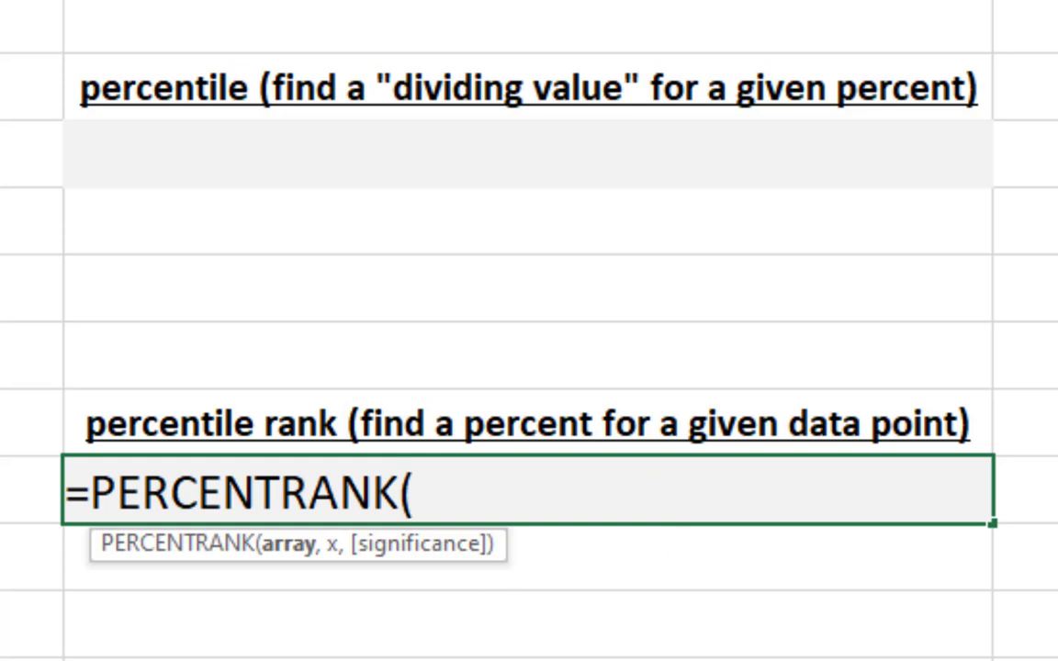
pyautogui.moveTo(0, 88); pyautogui.dragTo(0, 551)
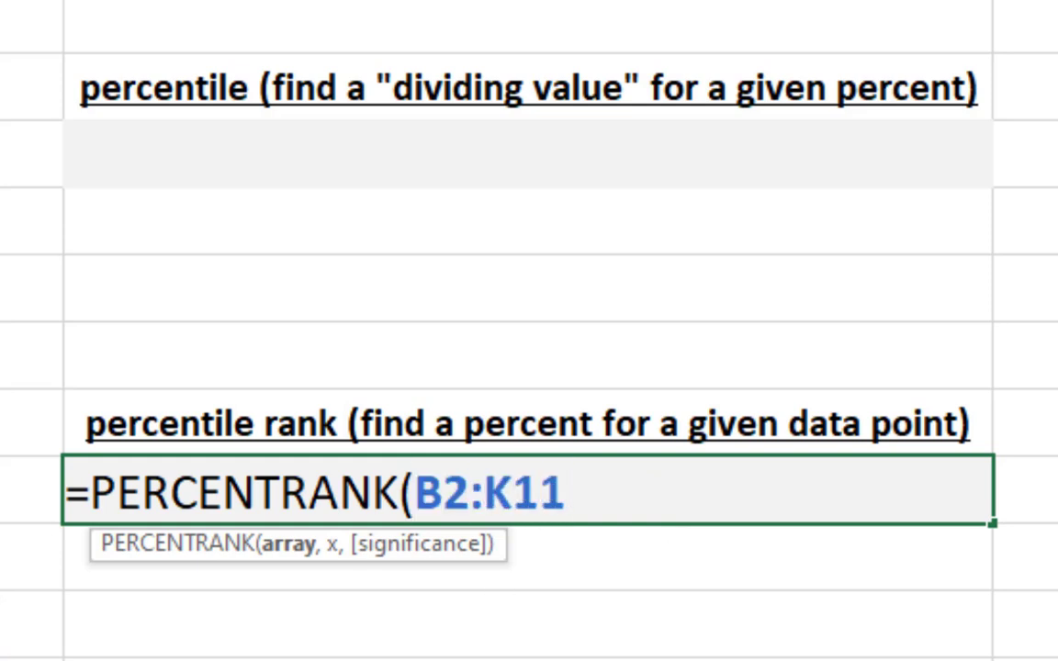
pyautogui.write(',')
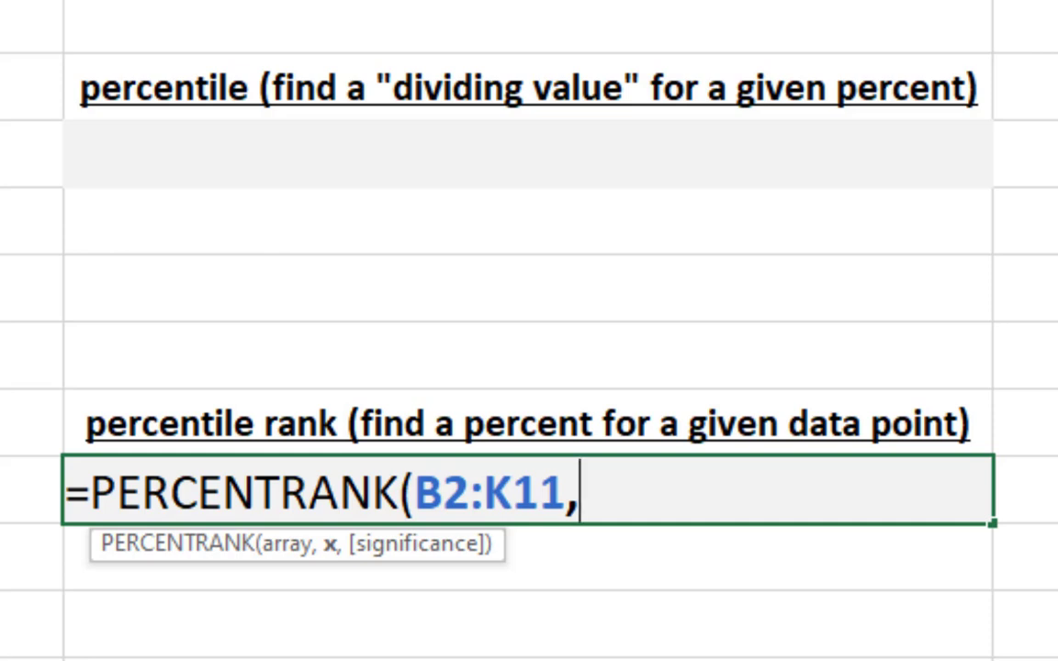
pyautogui.write('23)')
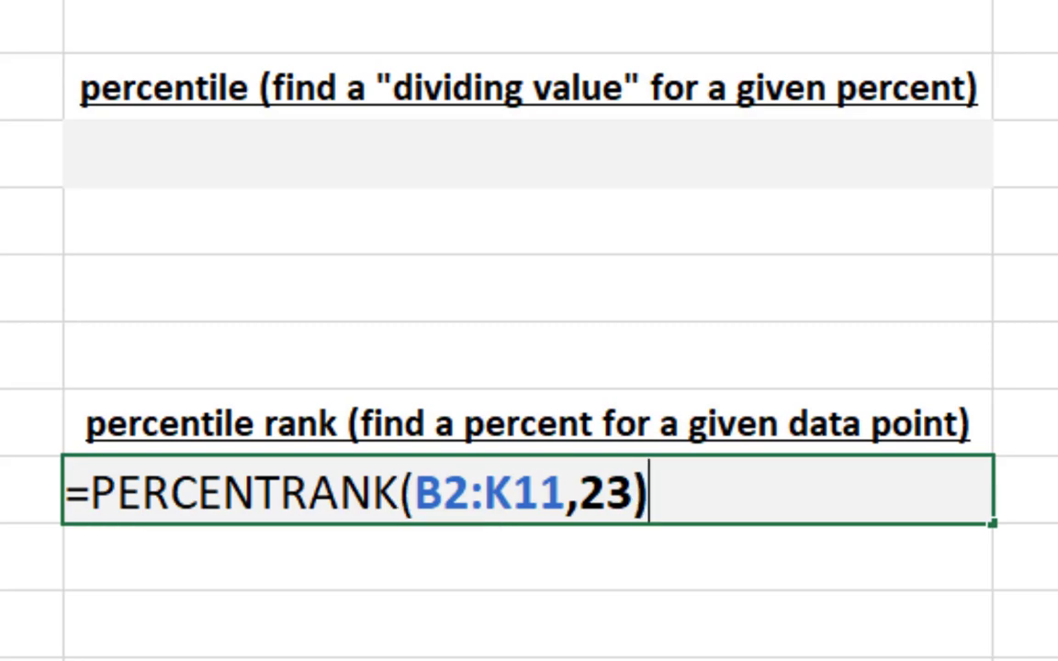
pyautogui.press('Return')
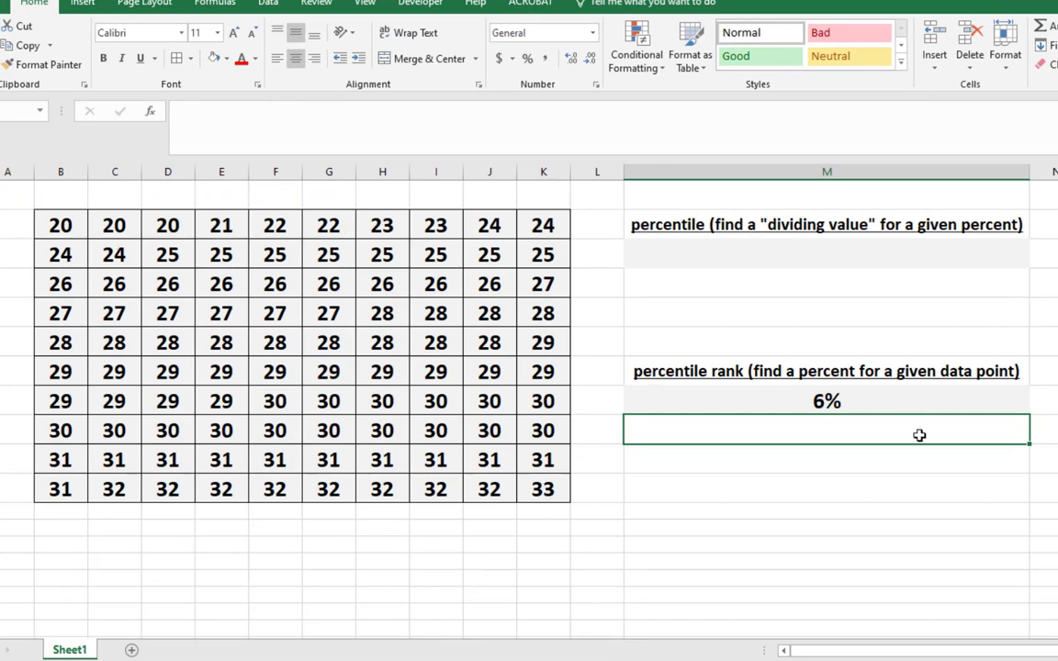
# Step: Change the data point in the PERCENTRANK formula in cell M8 to 25
pyautogui.click(791, 401)
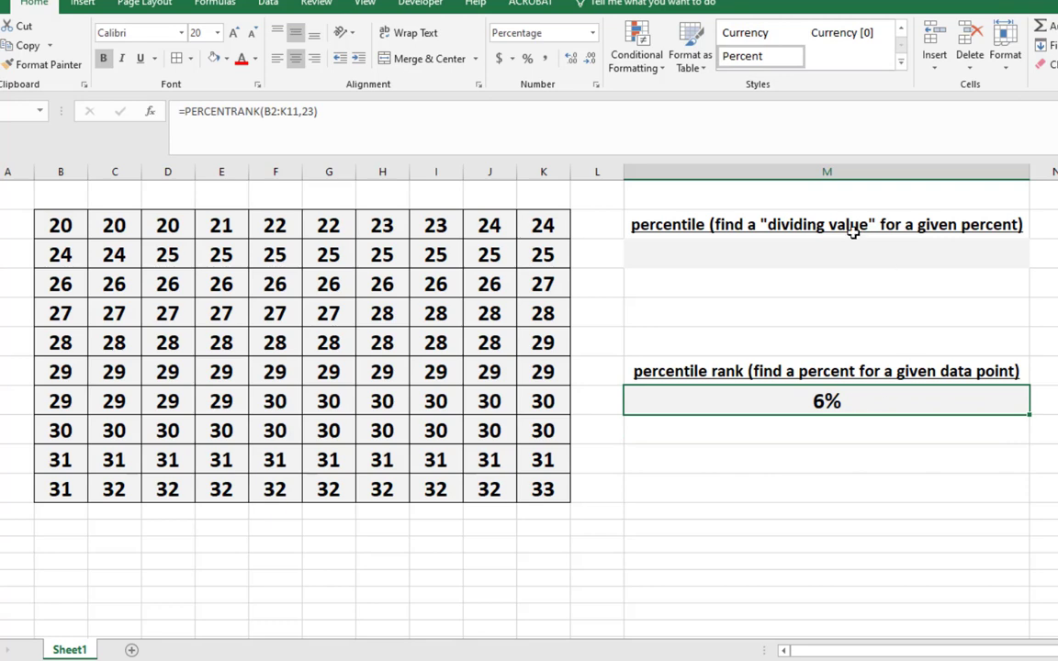
pyautogui.click(286, 108)
pyautogui.press('BackSpace')
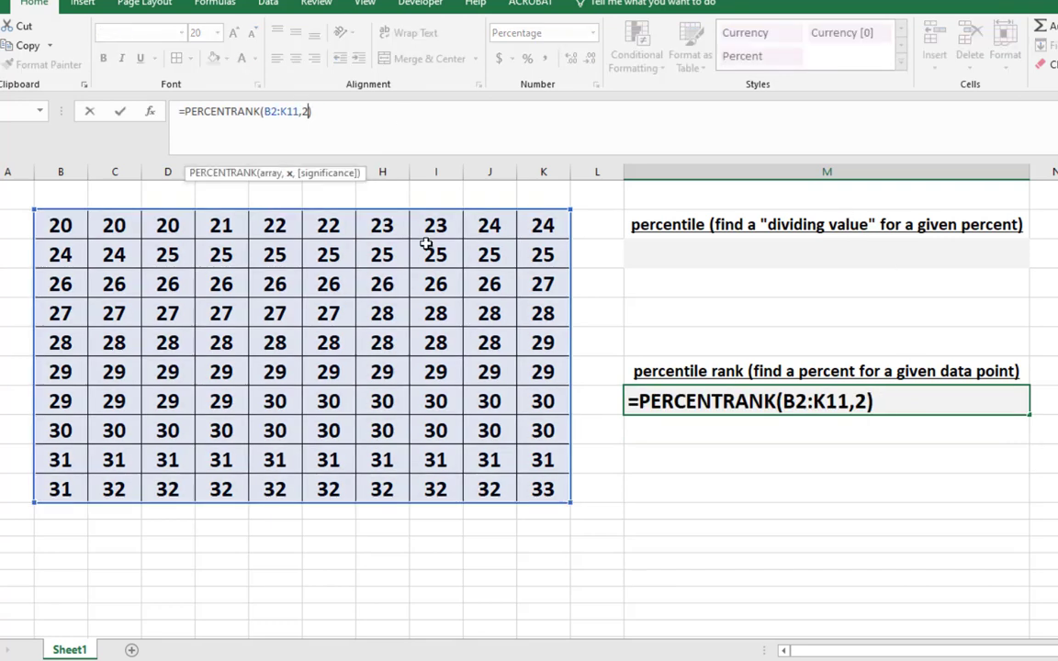
pyautogui.write('5')
pyautogui.press('Return')
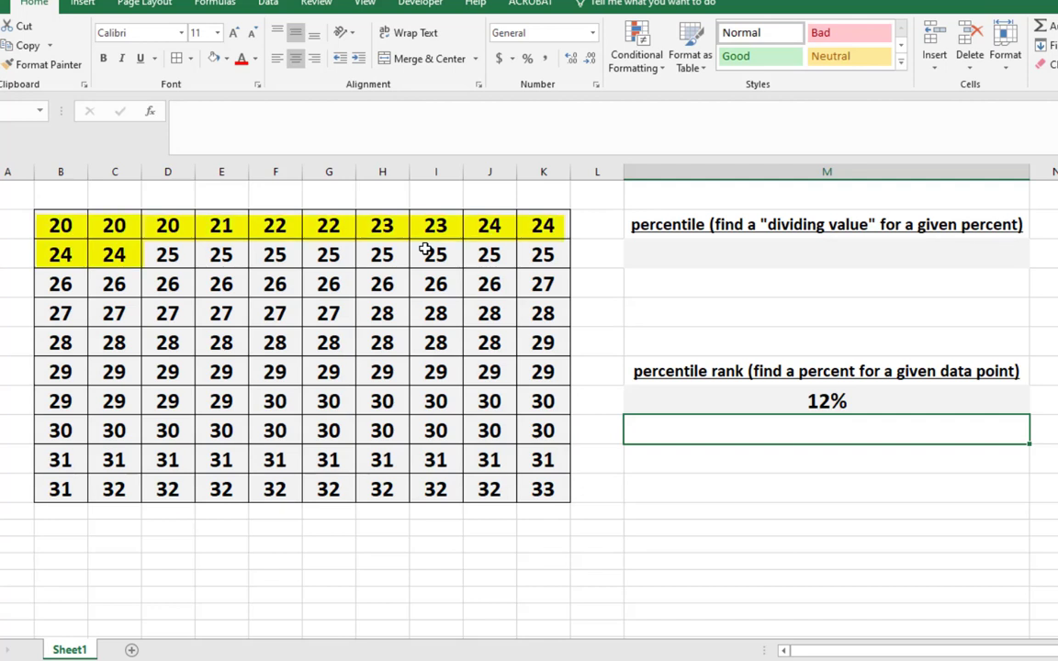
# Step: Set the data point in the PERCENTRANK formula in cell M8 to 33
pyautogui.click(837, 401)
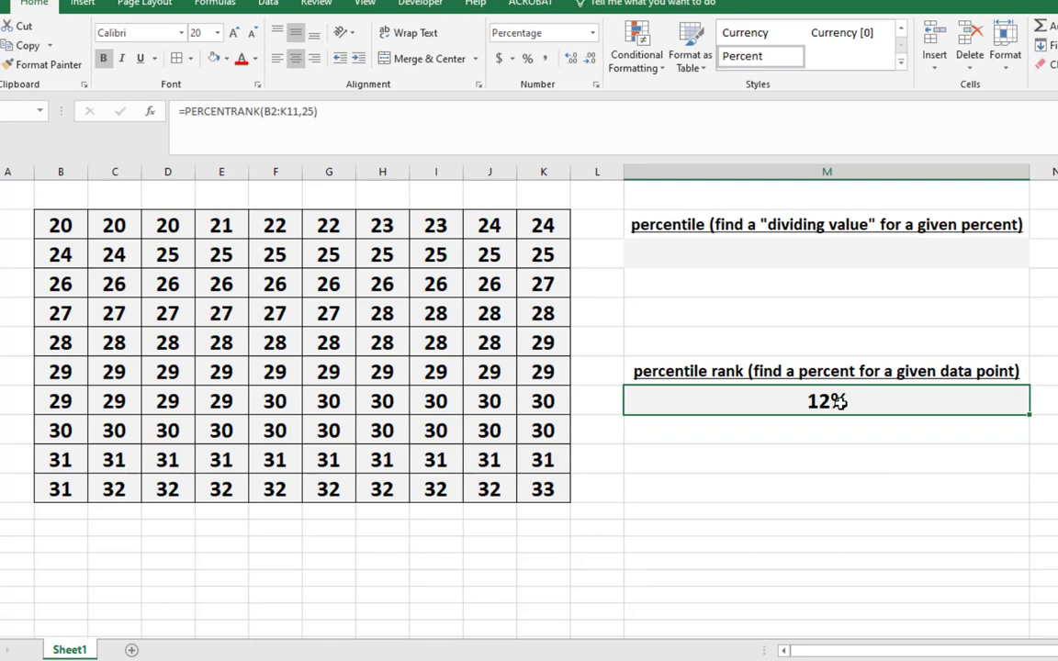
pyautogui.click(285, 111)
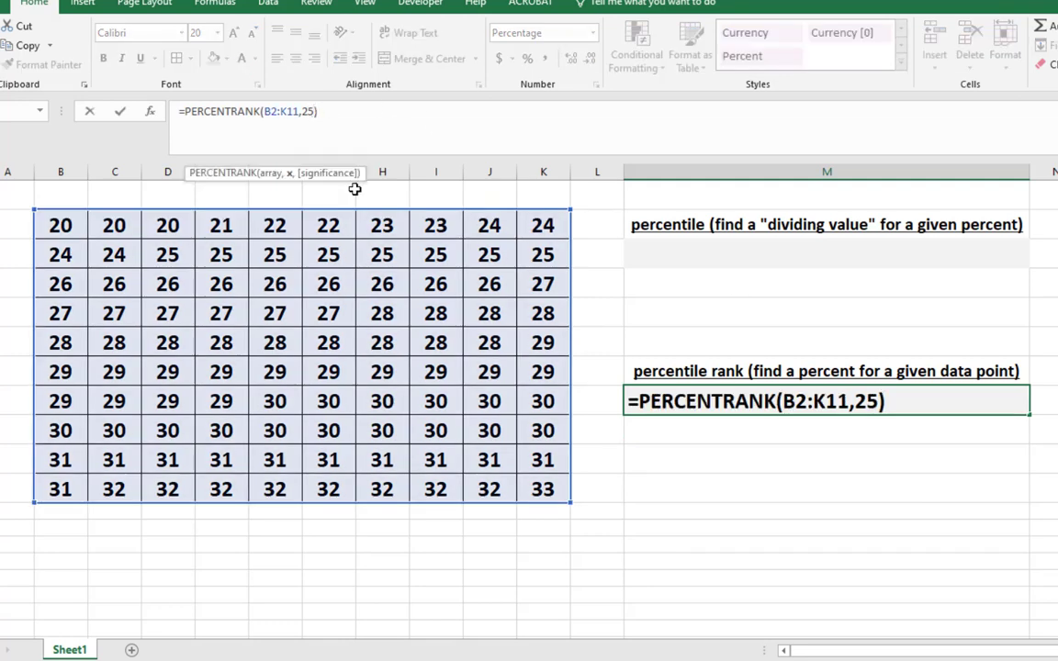
pyautogui.press('BackSpace')
pyautogui.press('BackSpace')
pyautogui.write('33')
pyautogui.press('Return')
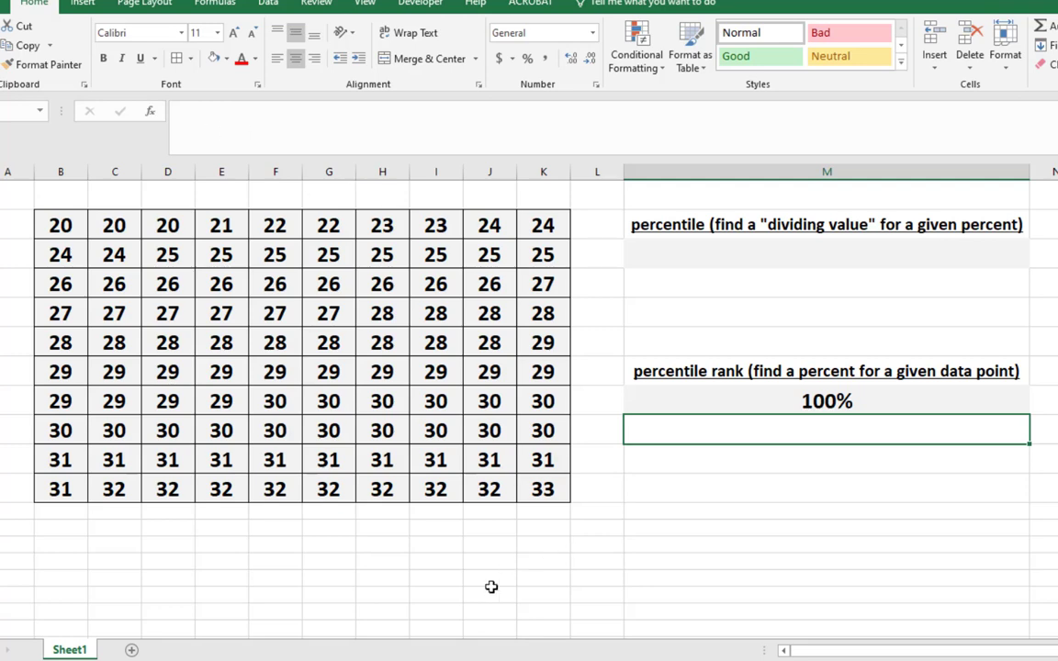
# Step: Switch to the workbook with the Summary Measures tables and review its summary statistics
pyautogui.click(472, 660)
pyautogui.click(521, 571)
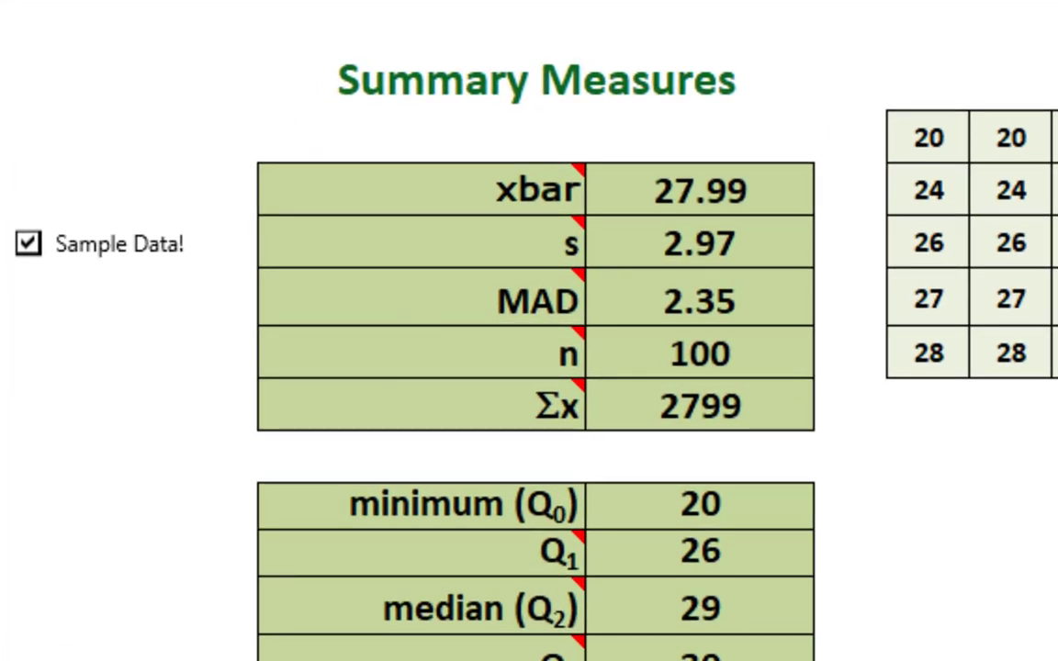
pyautogui.click(629, 184)
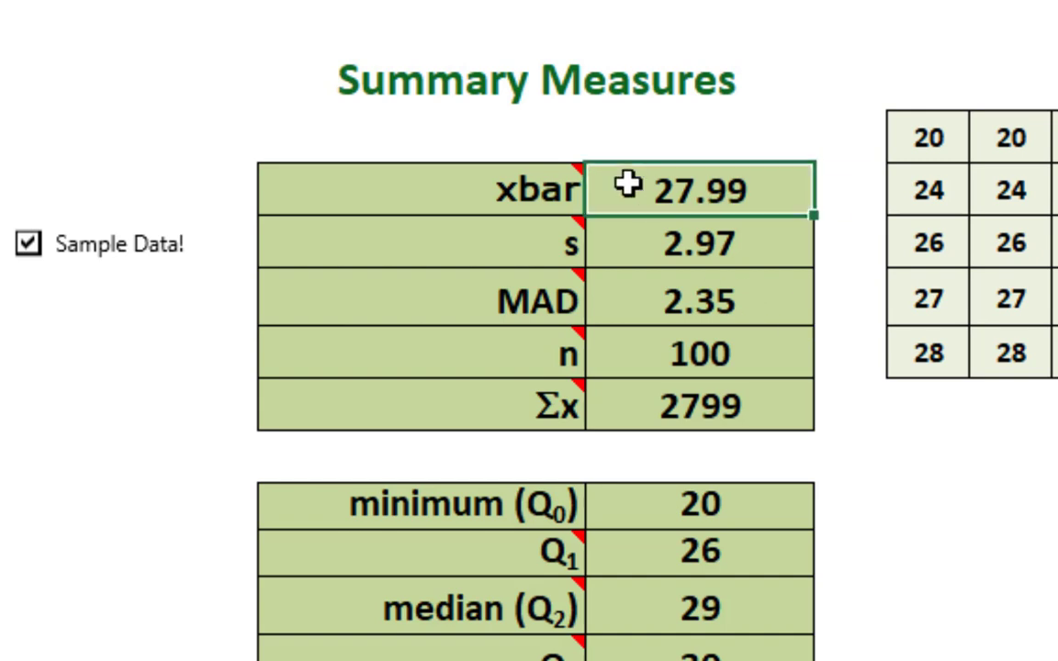
pyautogui.click(664, 597)
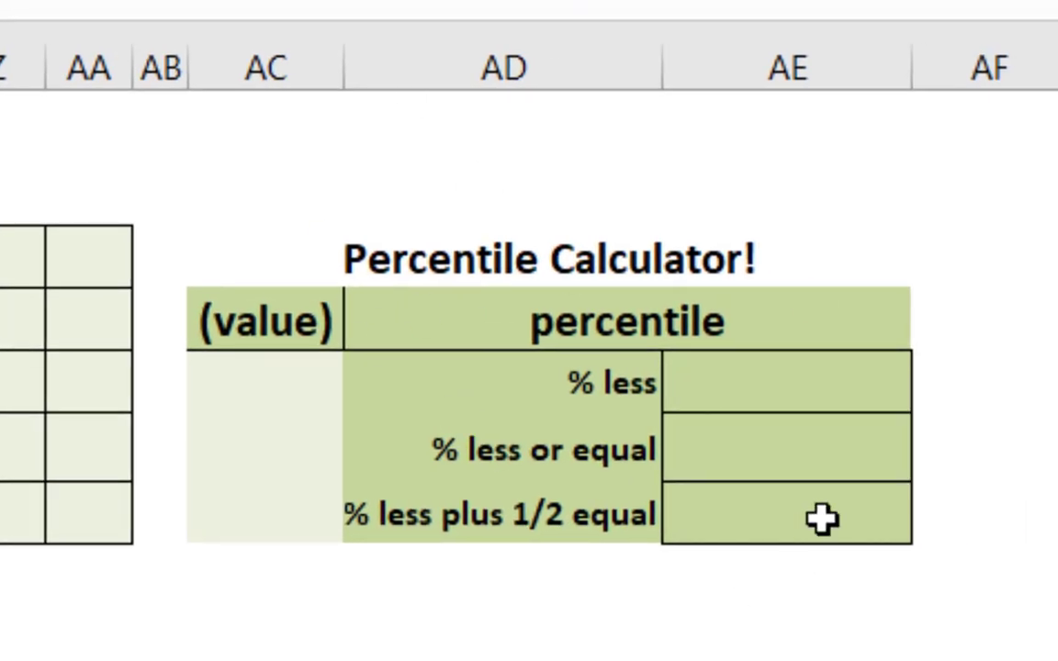
# Step: Enter 33 as the value in the Percentile Calculator and examine its three percentile results
pyautogui.click(246, 397)
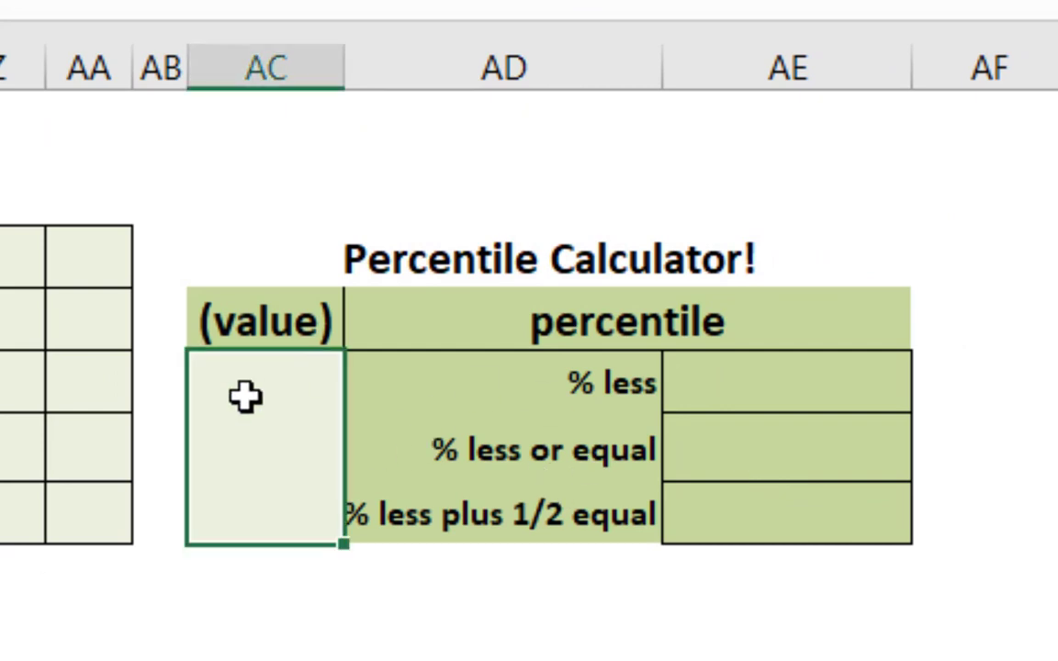
pyautogui.write('33')
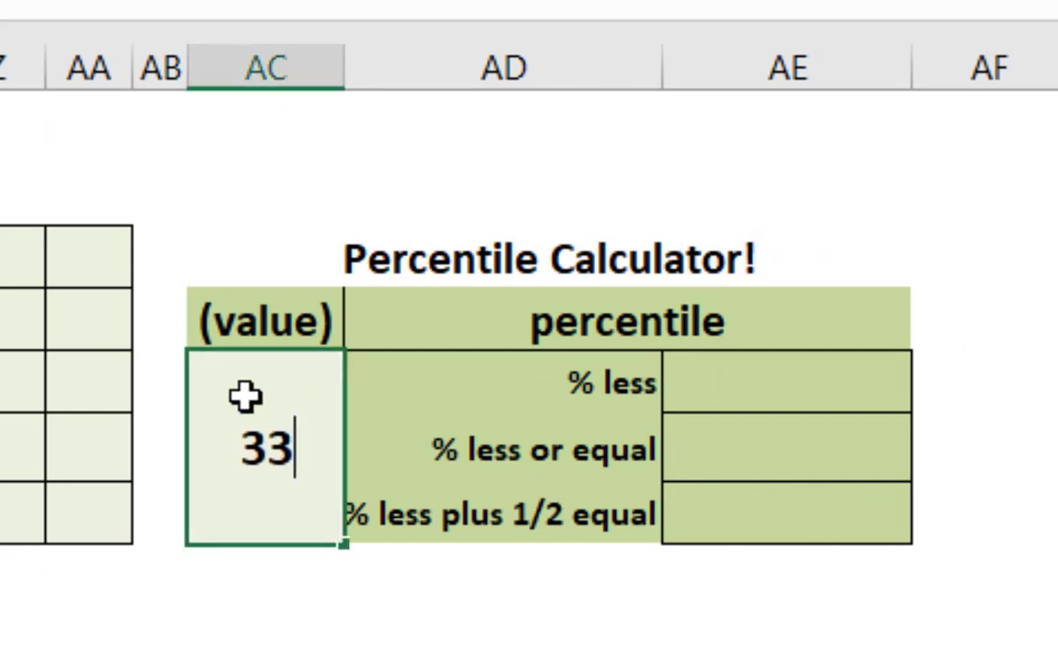
pyautogui.press('Return')
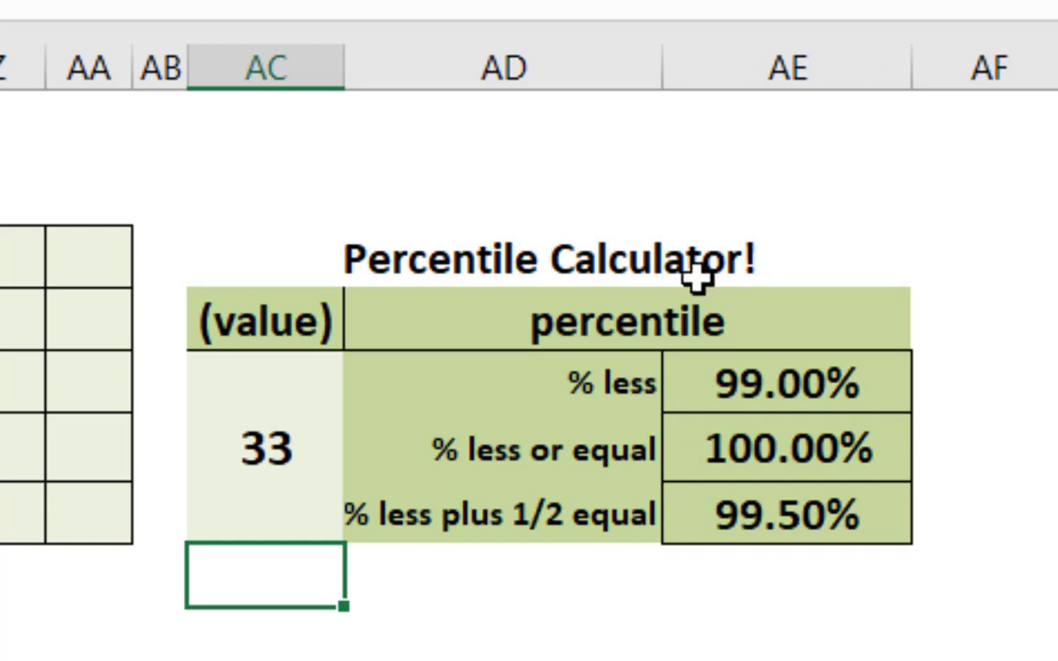
pyautogui.moveTo(739, 371); pyautogui.dragTo(739, 496)
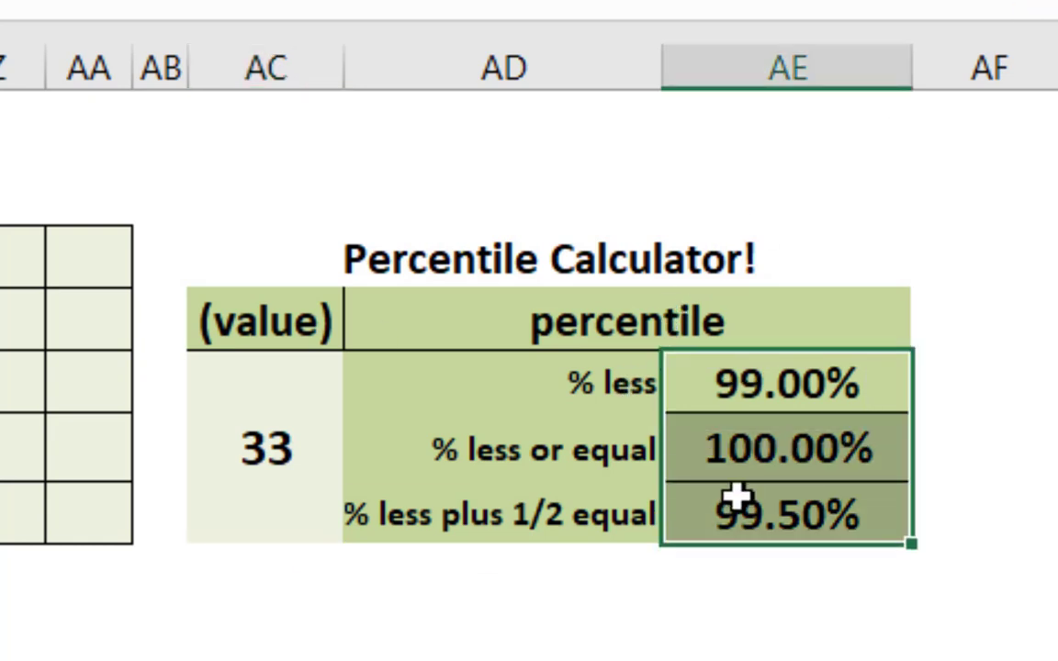
pyautogui.click(758, 648)
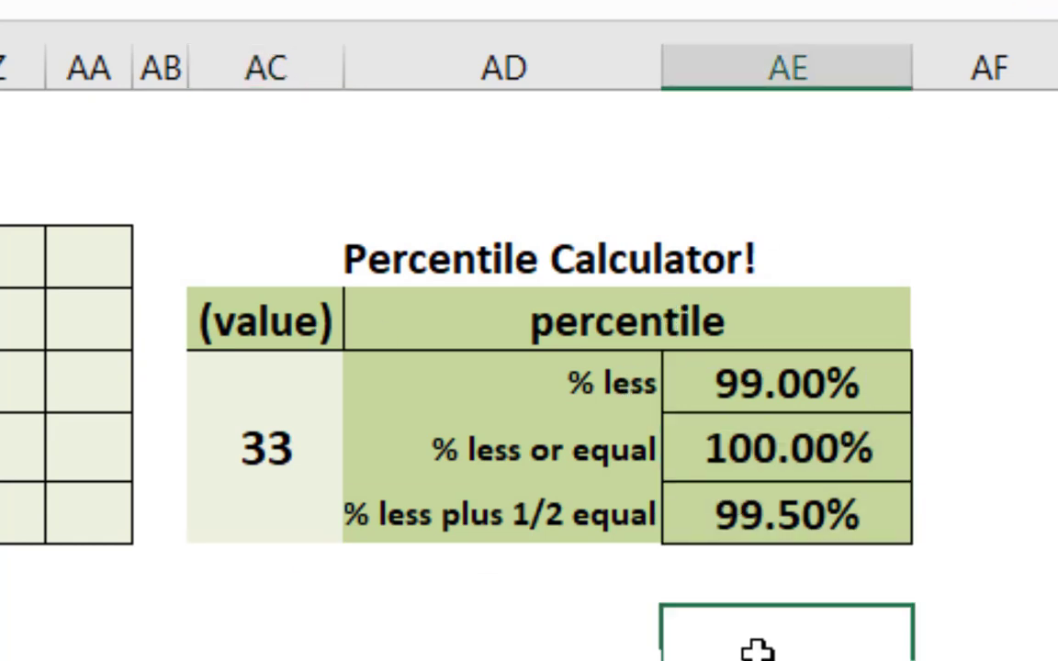